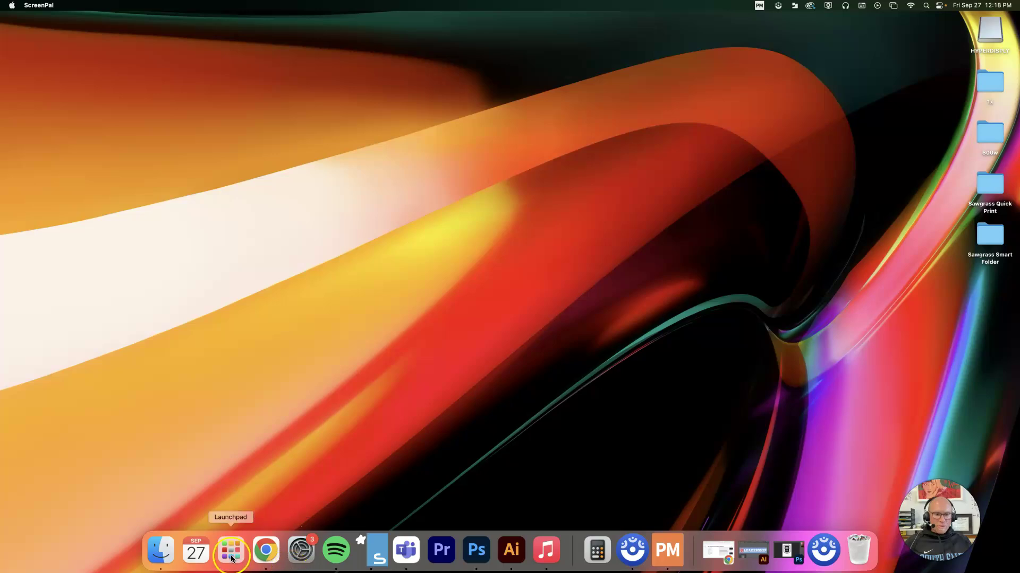
Step: Launch the Google Drive app from Launchpad after paging through the app grid
left_click(231, 558)
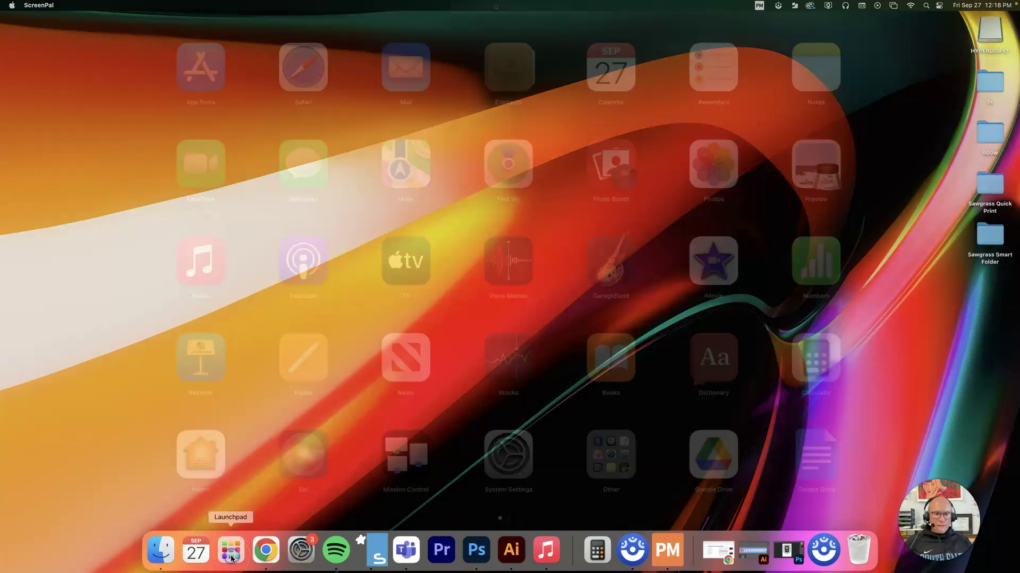
scroll(565, 196, "right", 3)
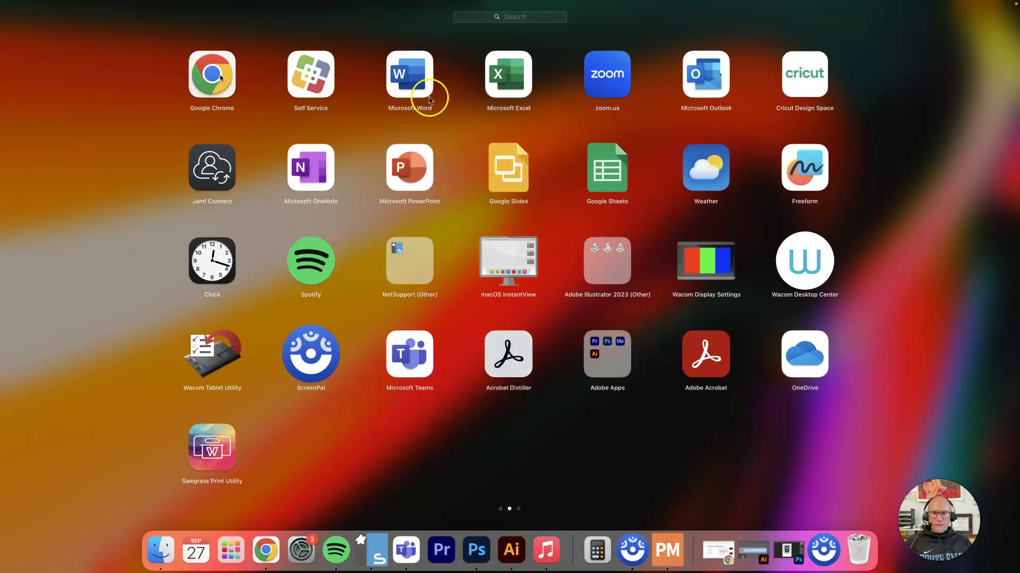
left_click_drag(533, 249, 504, 245)
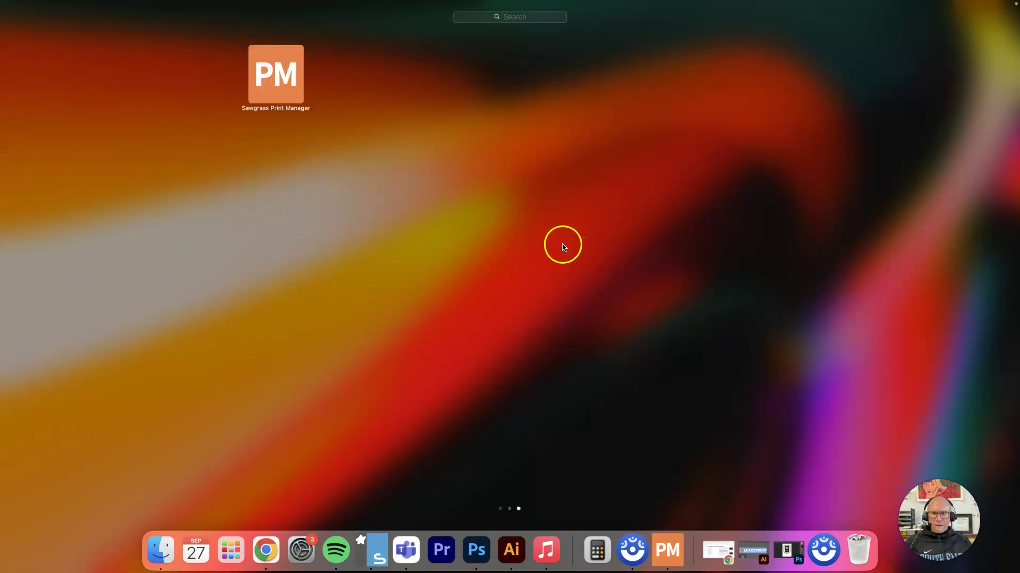
scroll(506, 239, "left", 3)
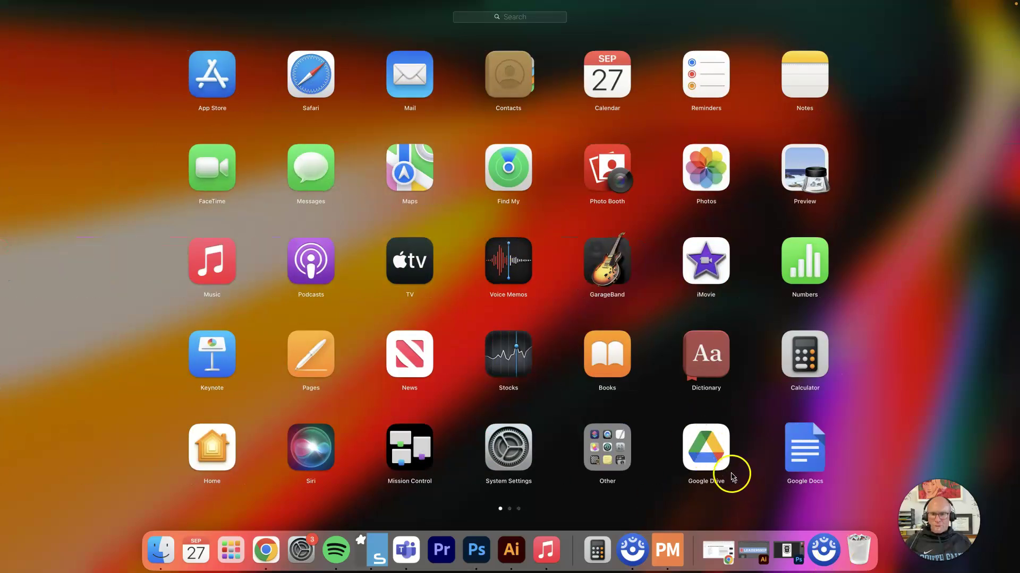
left_click(707, 452)
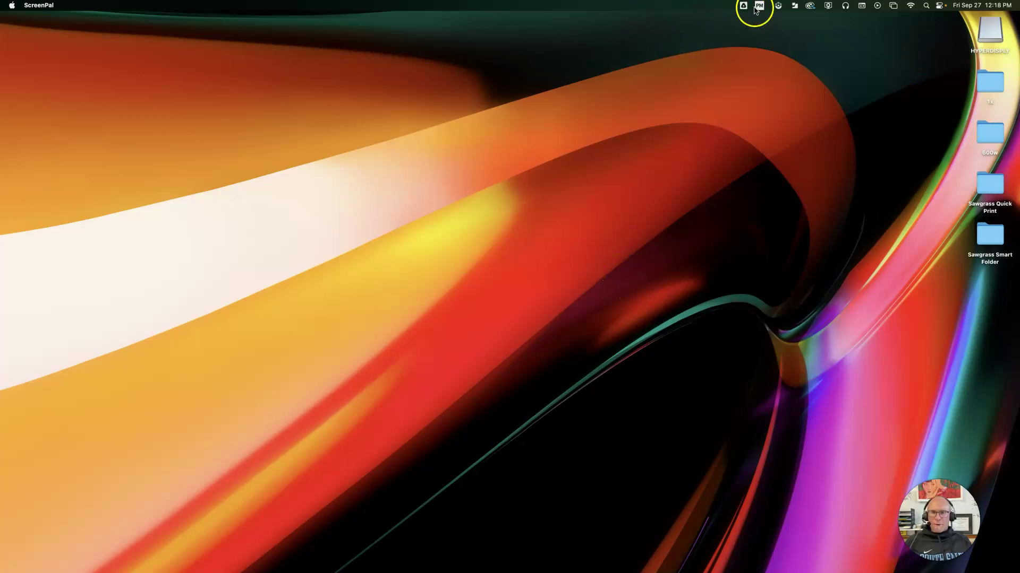
left_click(743, 5)
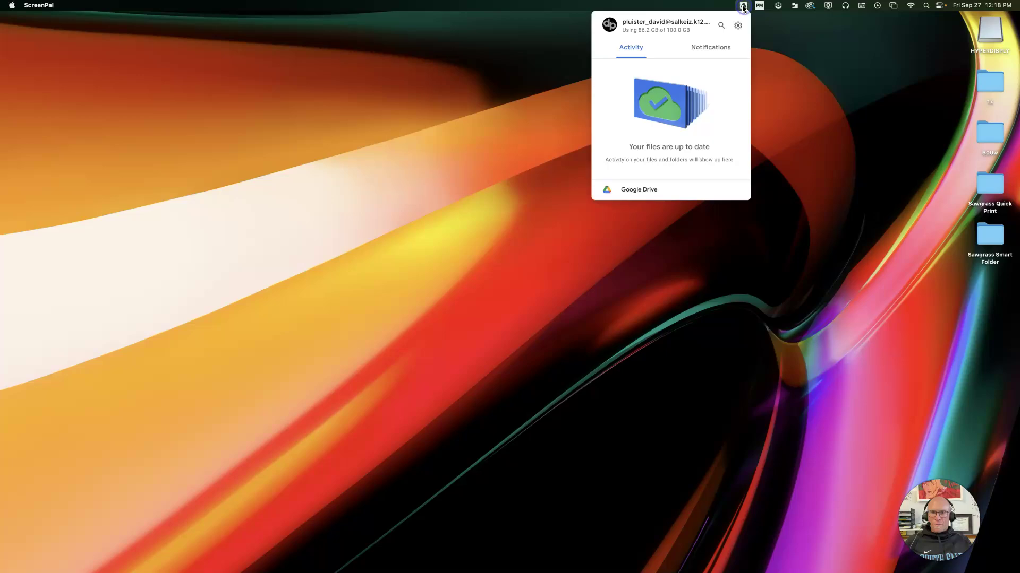
left_click(619, 382)
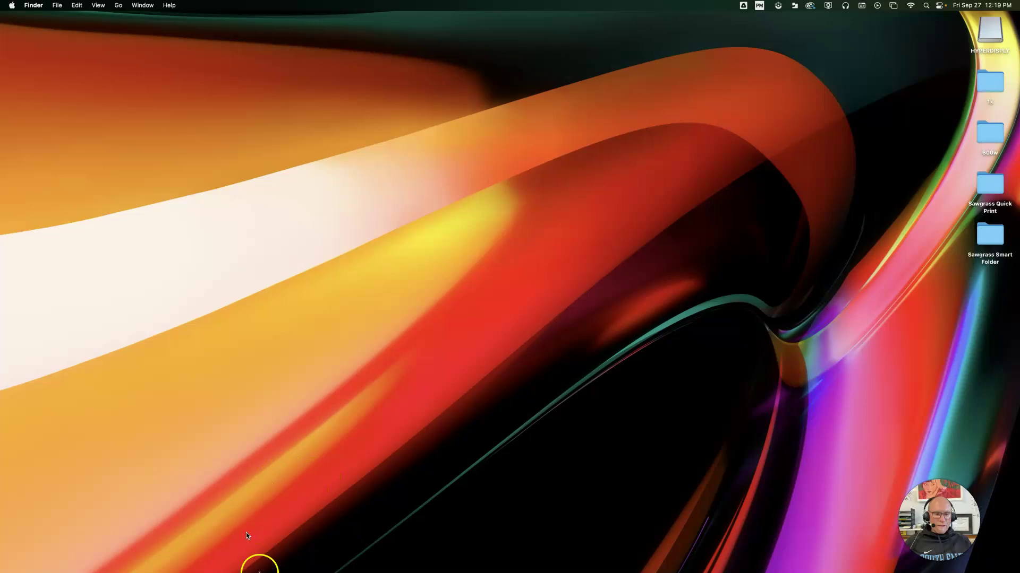
mouse_move(192, 570)
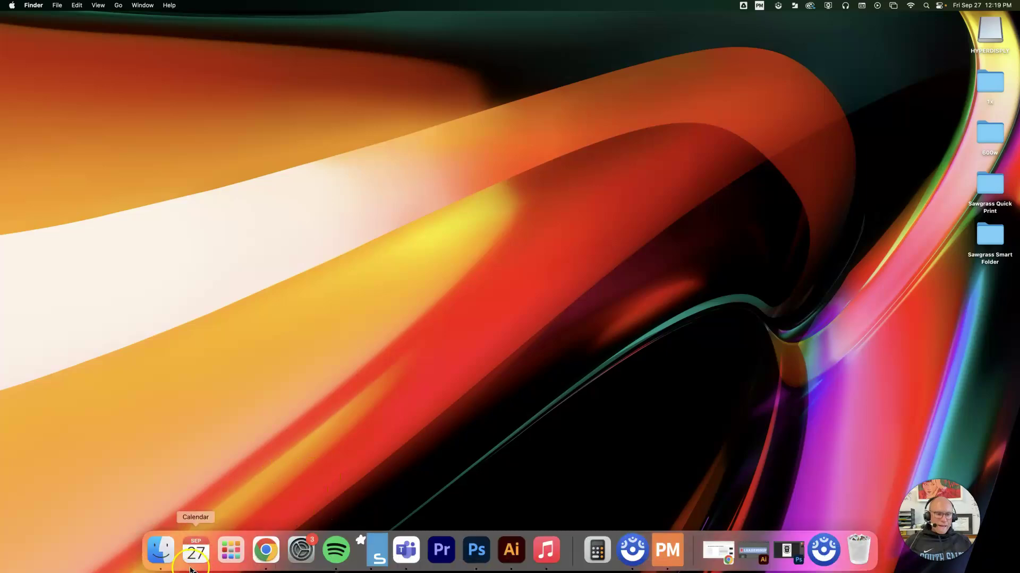
Step: Open a new Finder window, make it taller and move it higher on screen
left_click(162, 552)
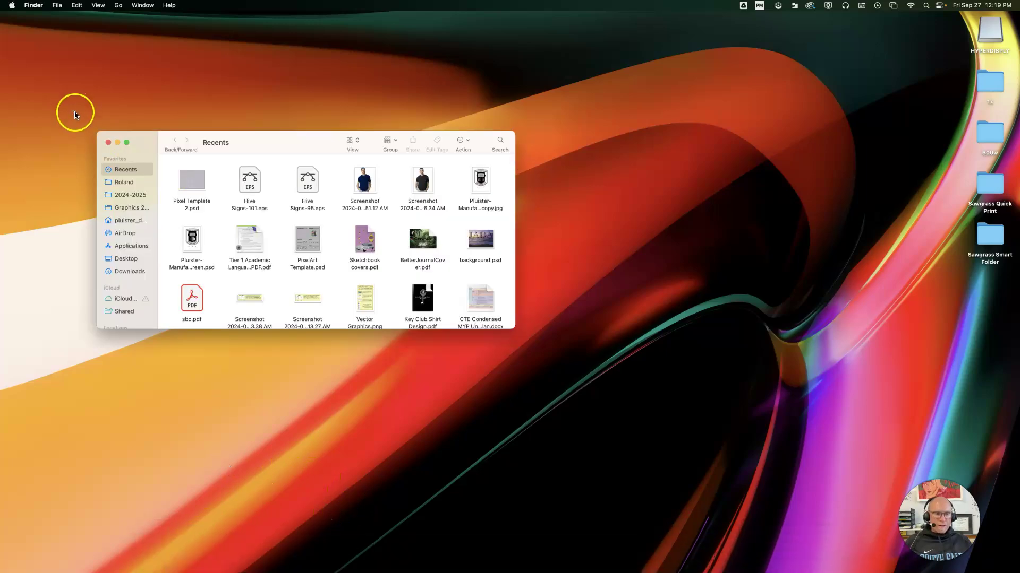
scroll(336, 327, "down", 3)
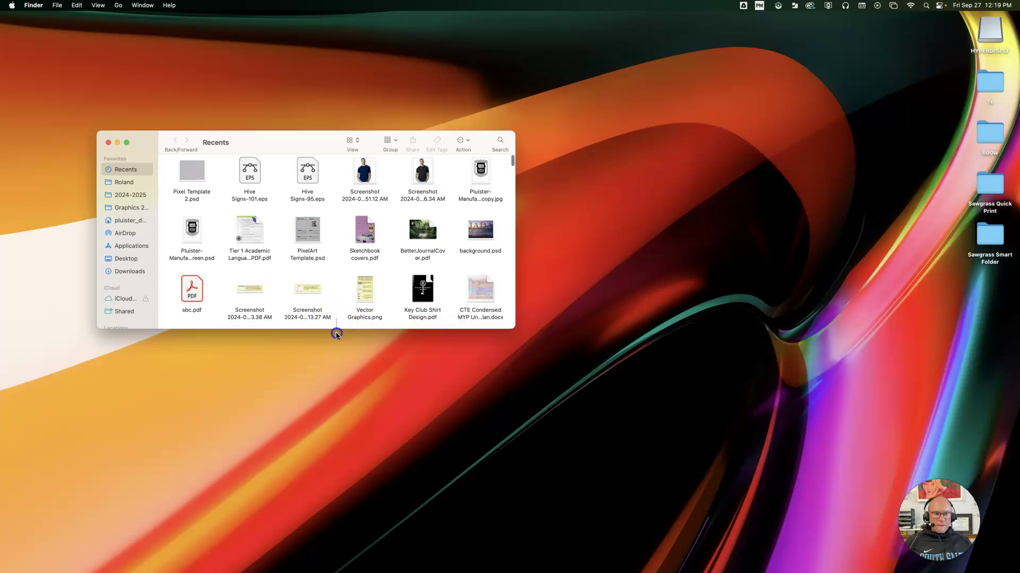
left_click_drag(336, 332, 392, 476)
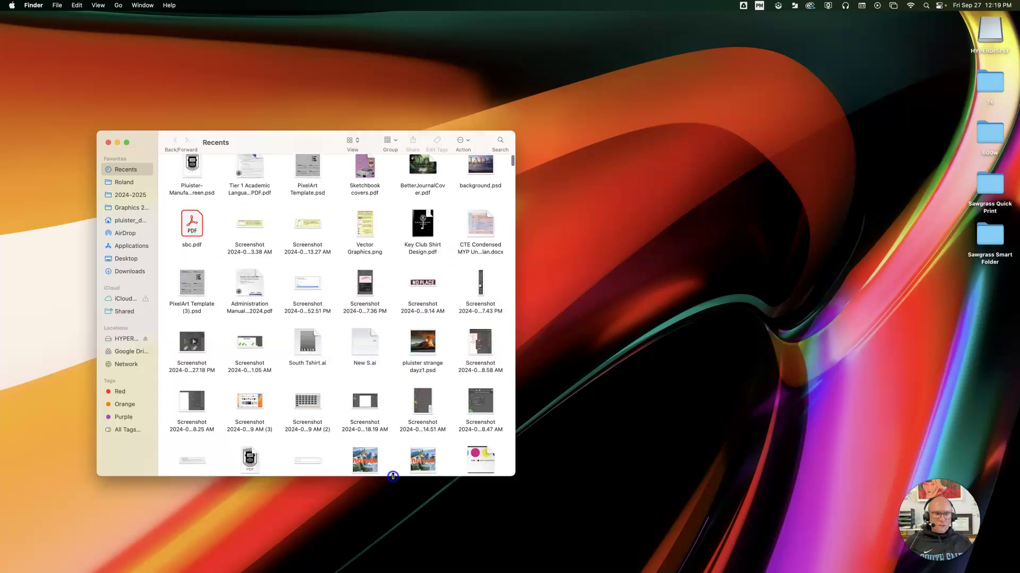
left_click_drag(154, 141, 358, 64)
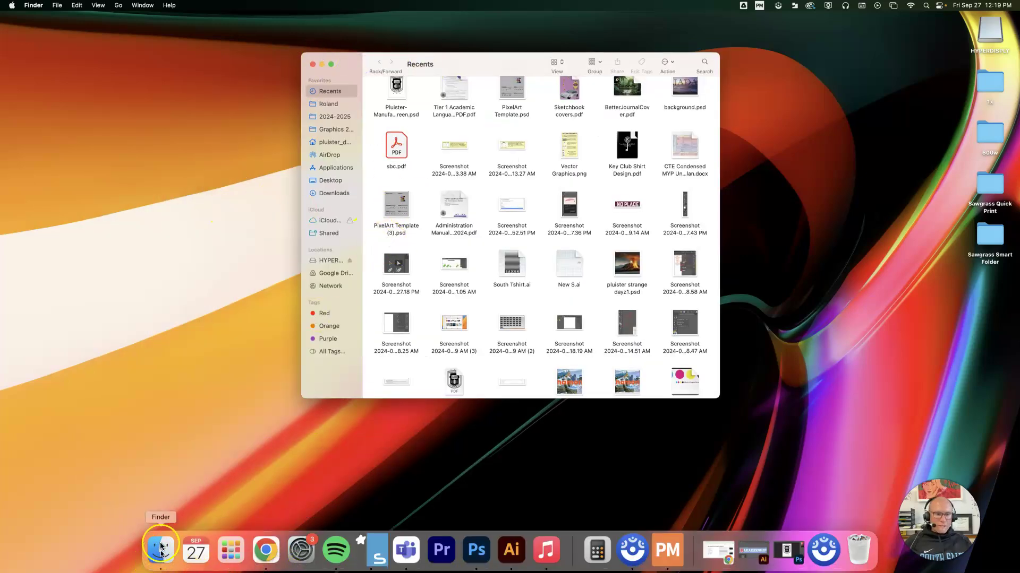
Step: Go to the Google Drive location and open its My Drive folder
left_click(327, 273)
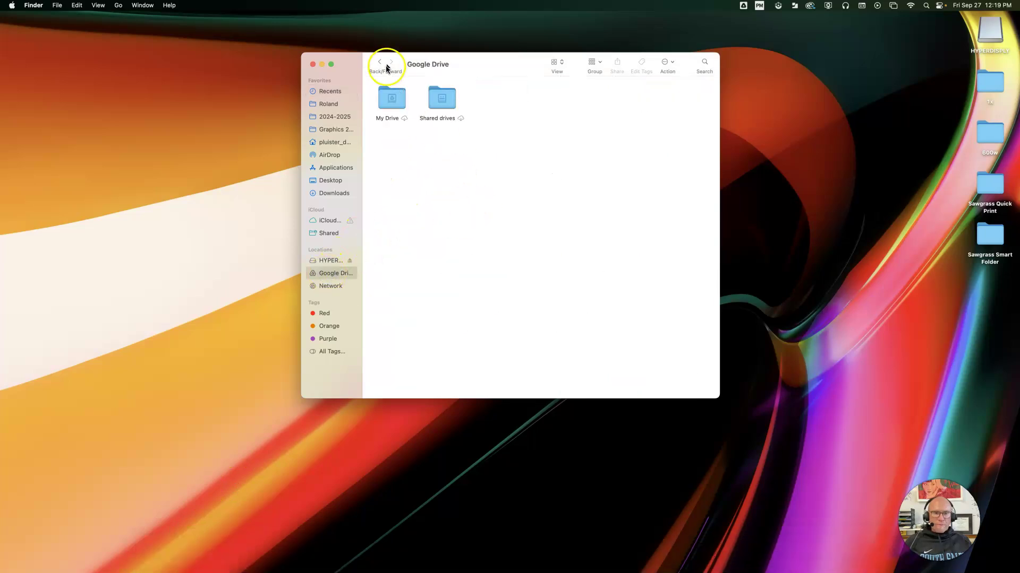
left_click(396, 103)
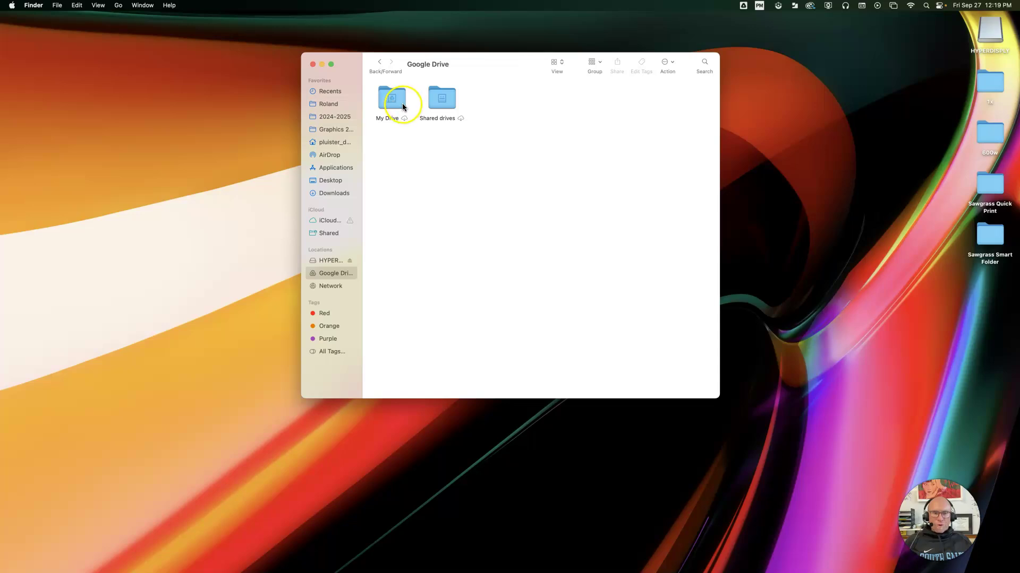
left_click(399, 101)
Step: Create an untitled folder in My Drive via the Action menu, then select Digital Art 1
double_click(399, 101)
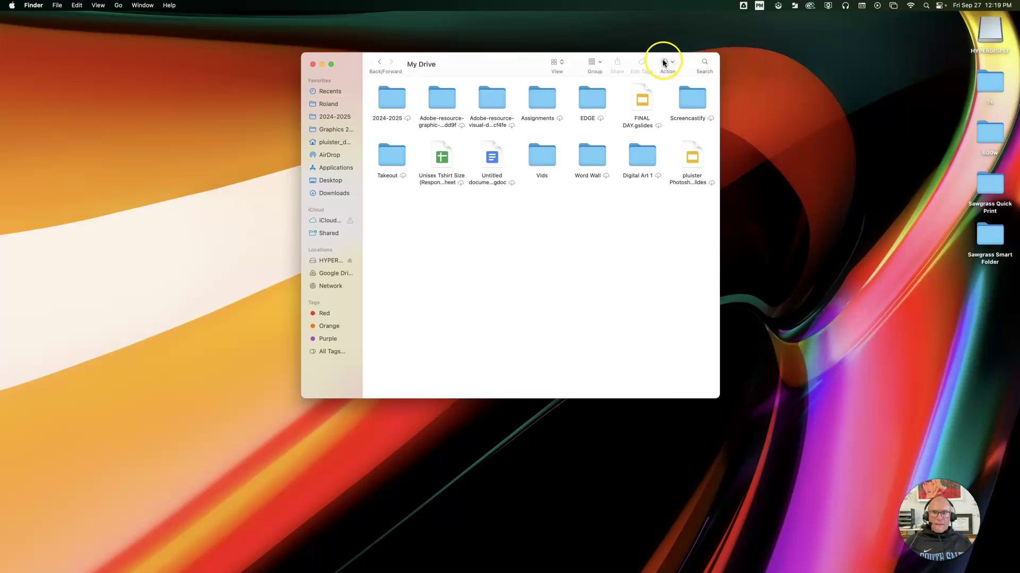
left_click(665, 62)
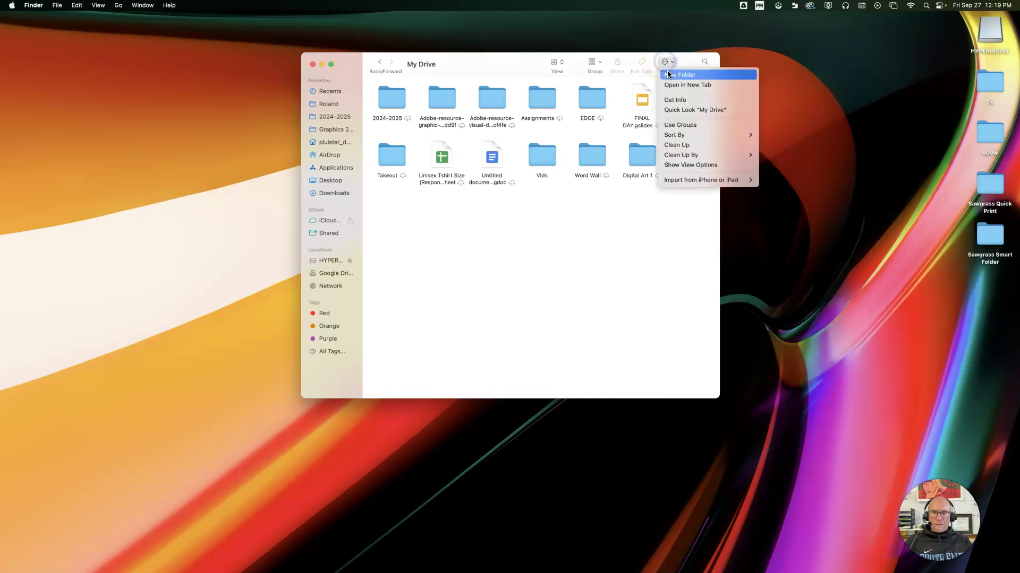
left_click(673, 76)
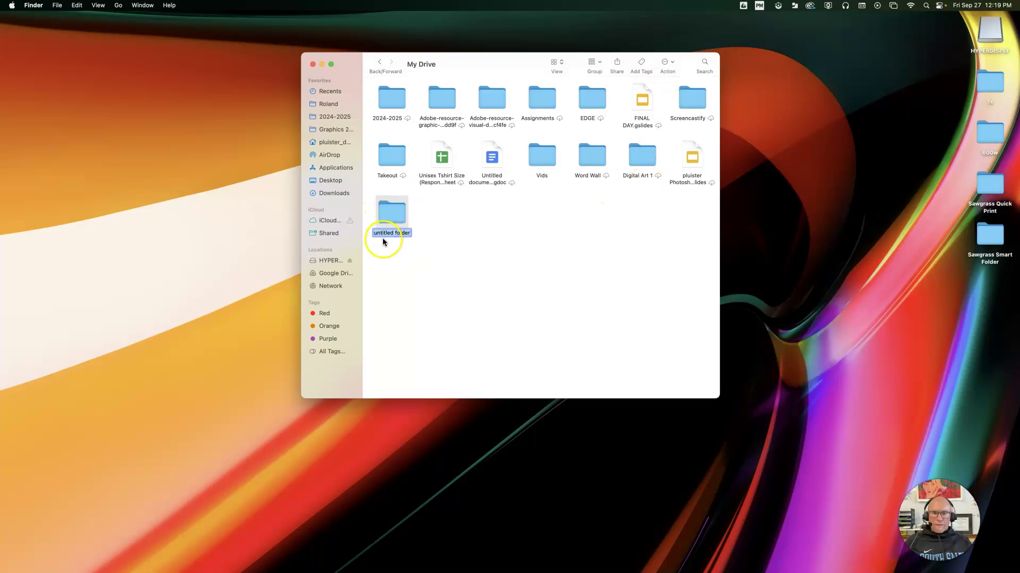
left_click(473, 232)
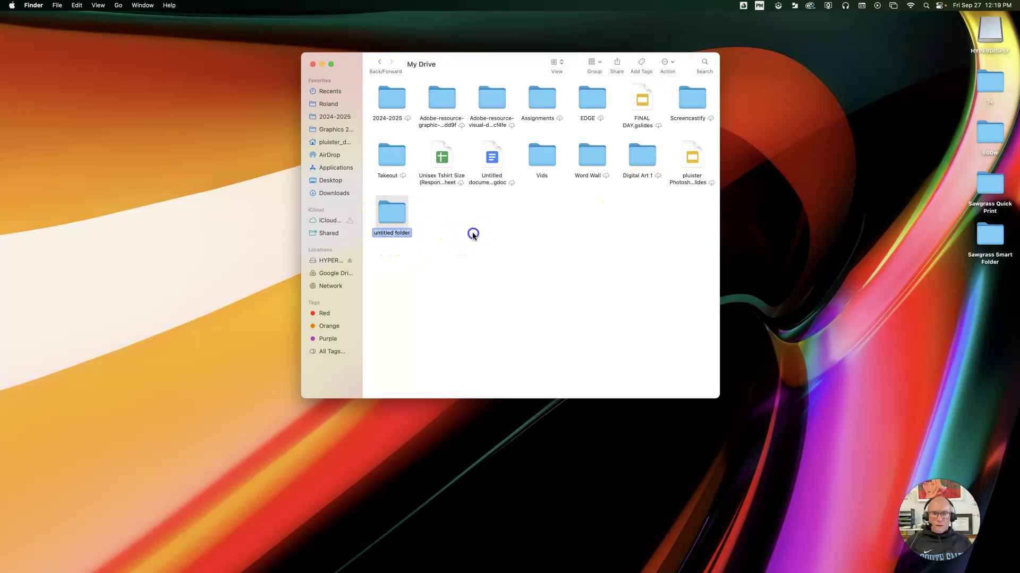
left_click(644, 170)
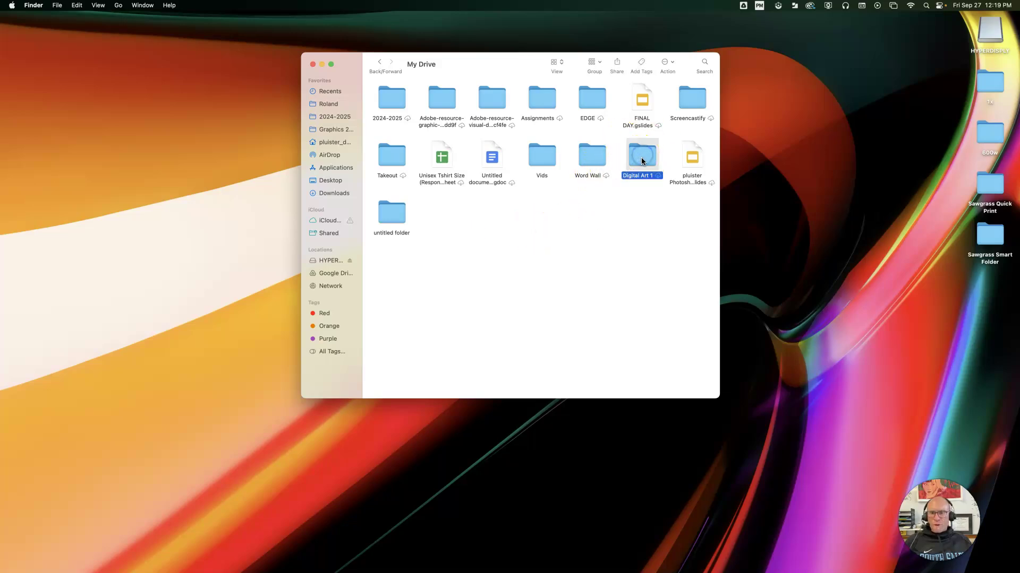
Step: Drag Digital Art 1 into the sidebar Favorites, then drag from the sidebar back over the file list
left_click_drag(647, 156, 339, 112)
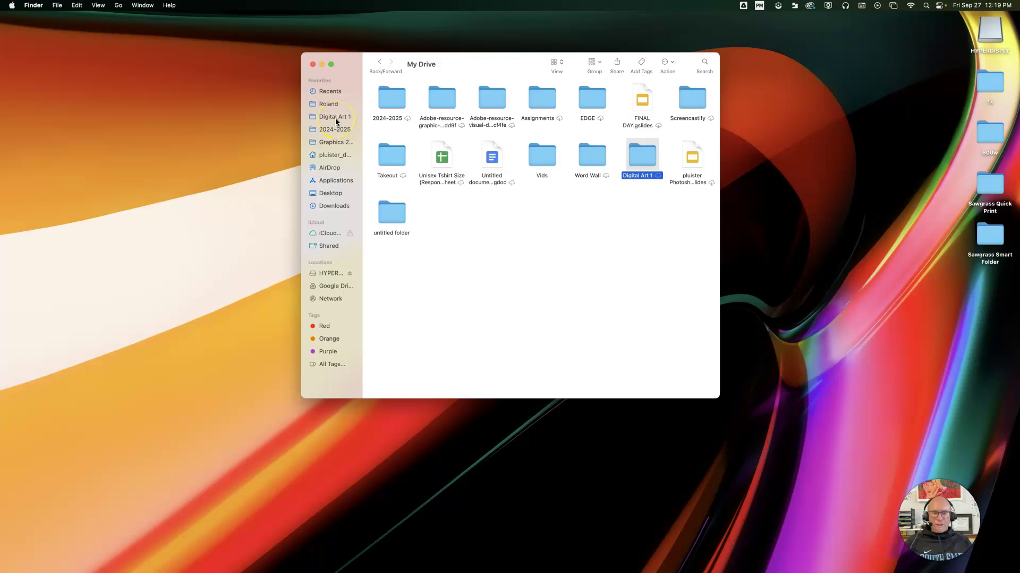
left_click_drag(335, 120, 589, 143)
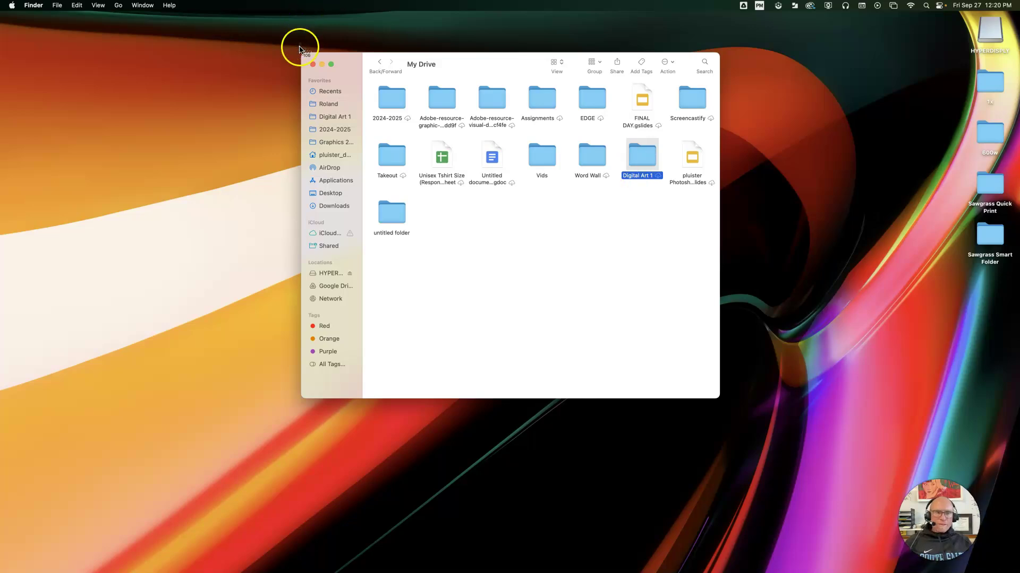
Step: Drag a screenshot selection around the Finder My Drive window
left_click_drag(300, 50, 728, 403)
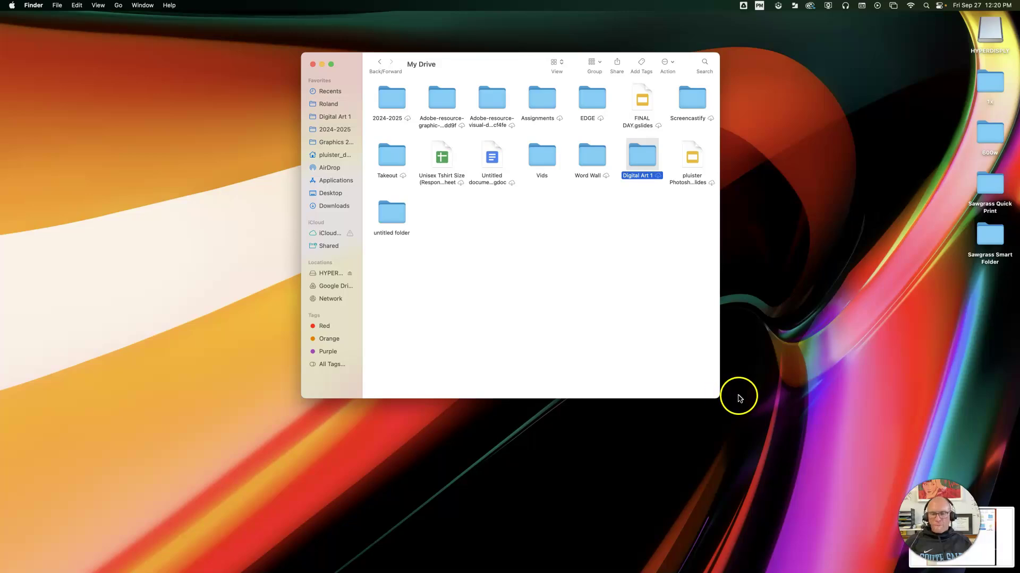